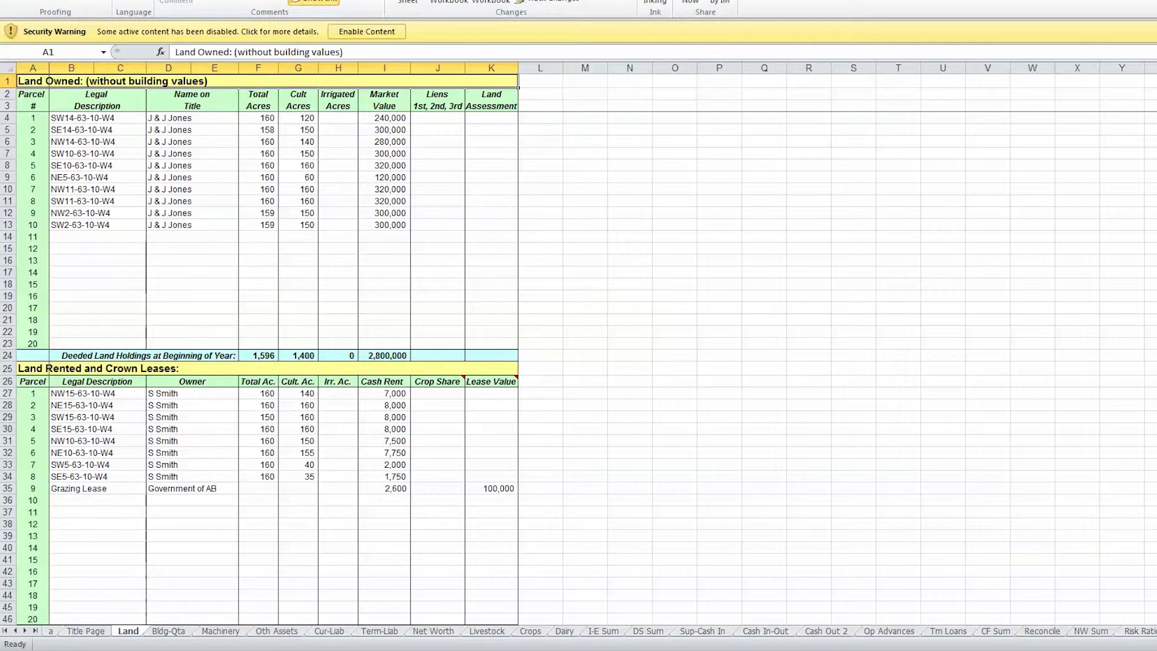
Step: Review the Land sheet from the owned parcels through the rented and Crown leases to the projected land changes
scroll(930, 572, "down", 2)
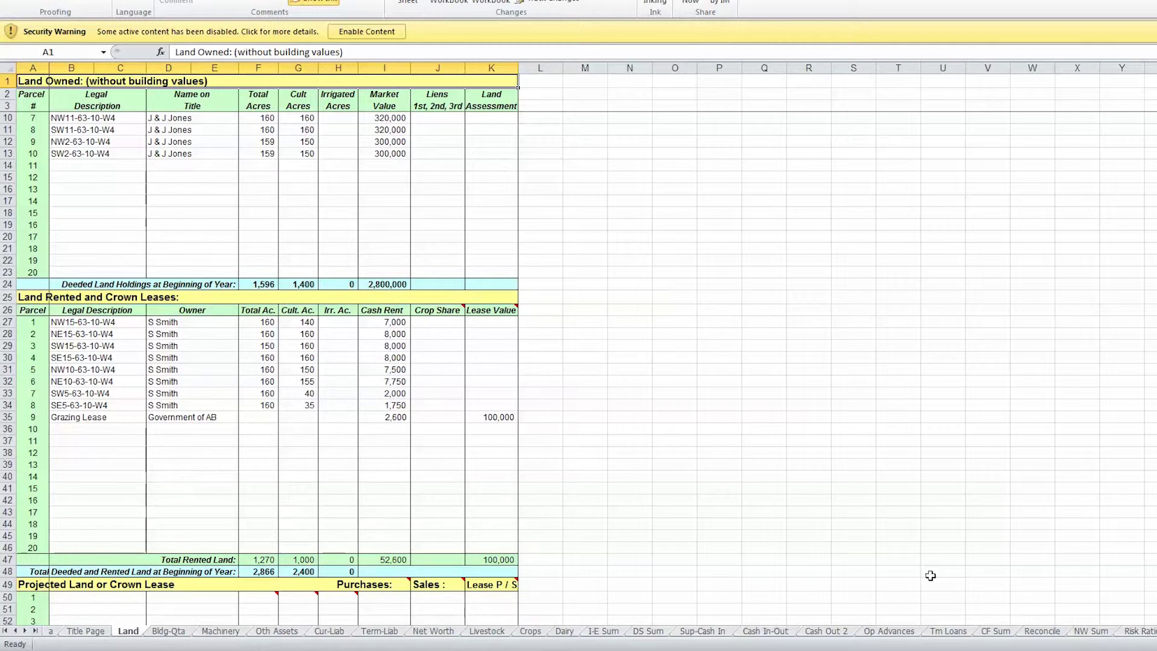
scroll(930, 576, "down", 1)
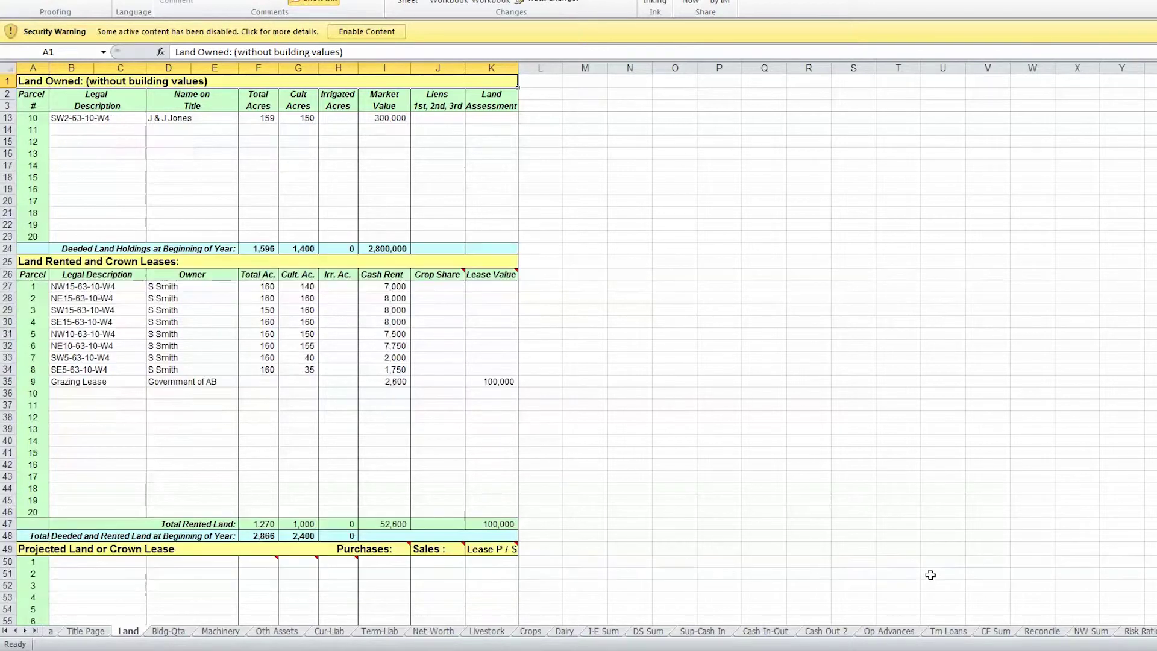
scroll(930, 574, "down", 1)
scroll(930, 574, "down", 2)
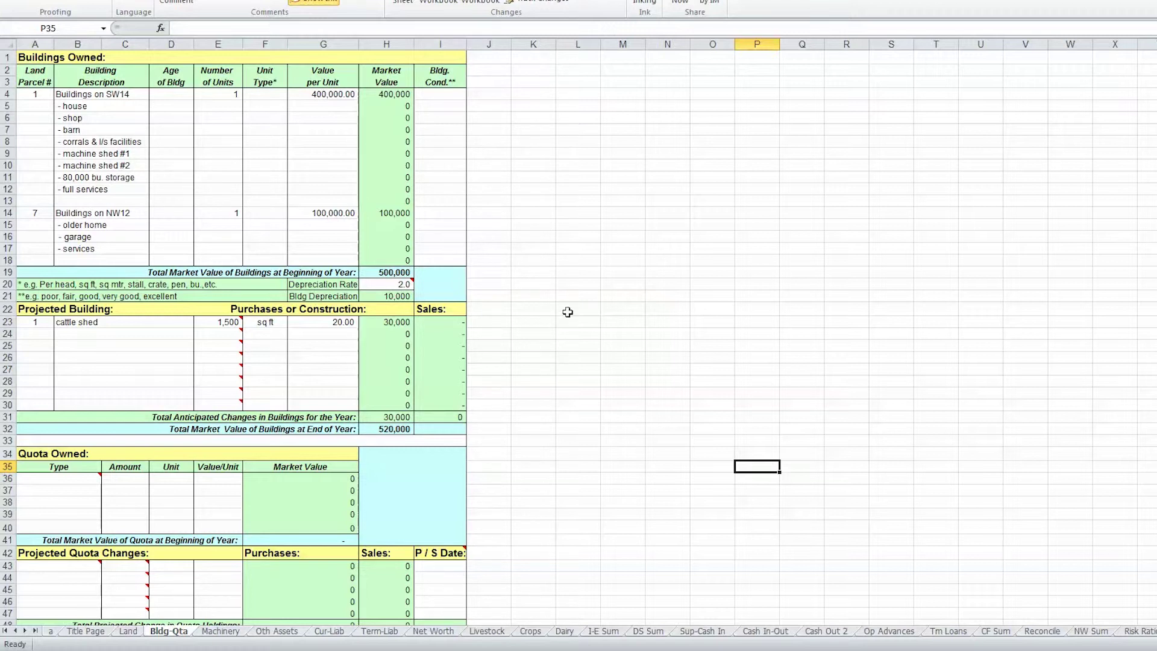
Step: Review the projected building and quota sections of the Bldg-Qta sheet, selecting an empty type cell under Quota Owned
scroll(568, 312, "down", 1)
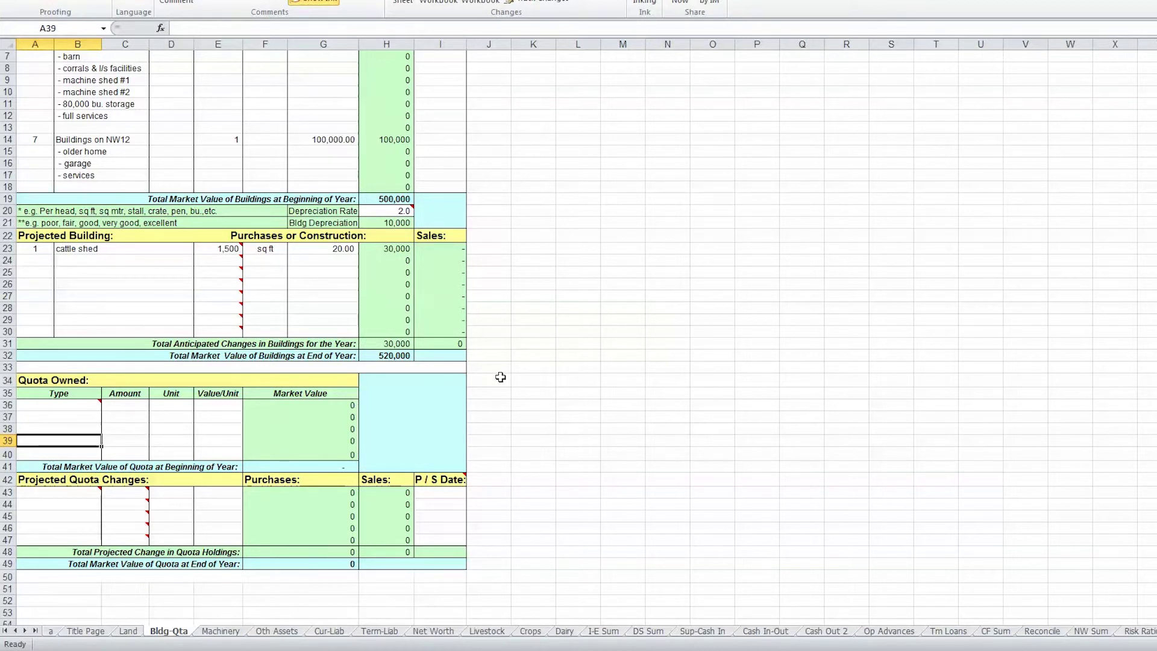
left_click(75, 423)
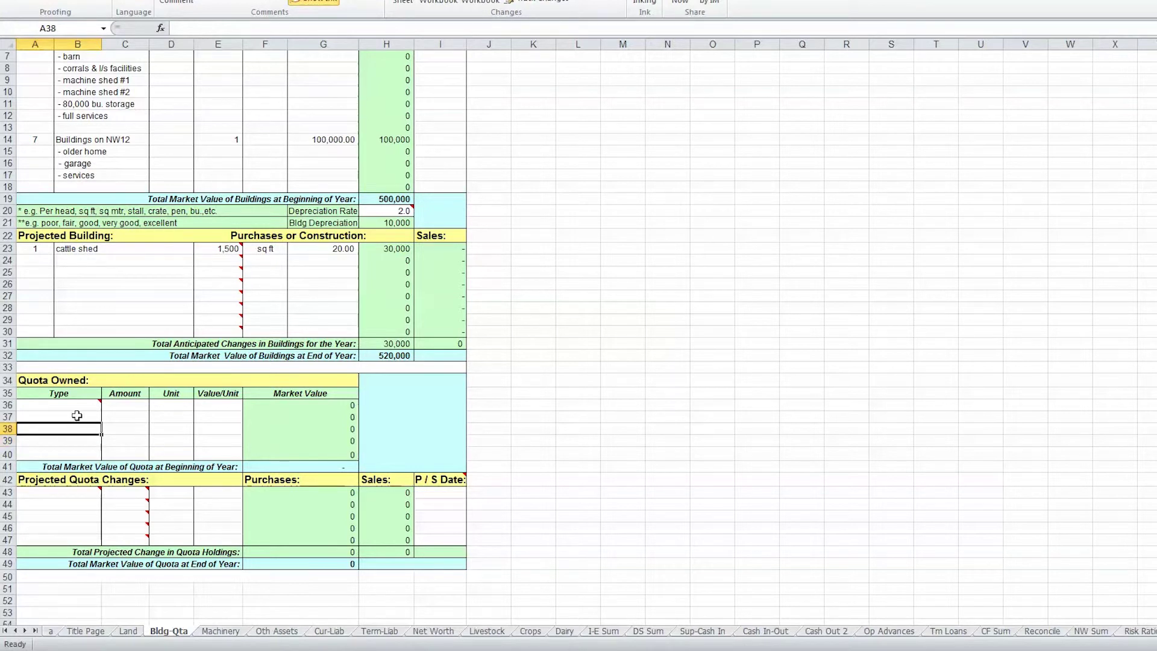
mouse_move(75, 405)
Step: Open the Machinery sheet and examine the owned equipment, trades, projected purchases and equipment leases
key("ctrl+Page_Down")
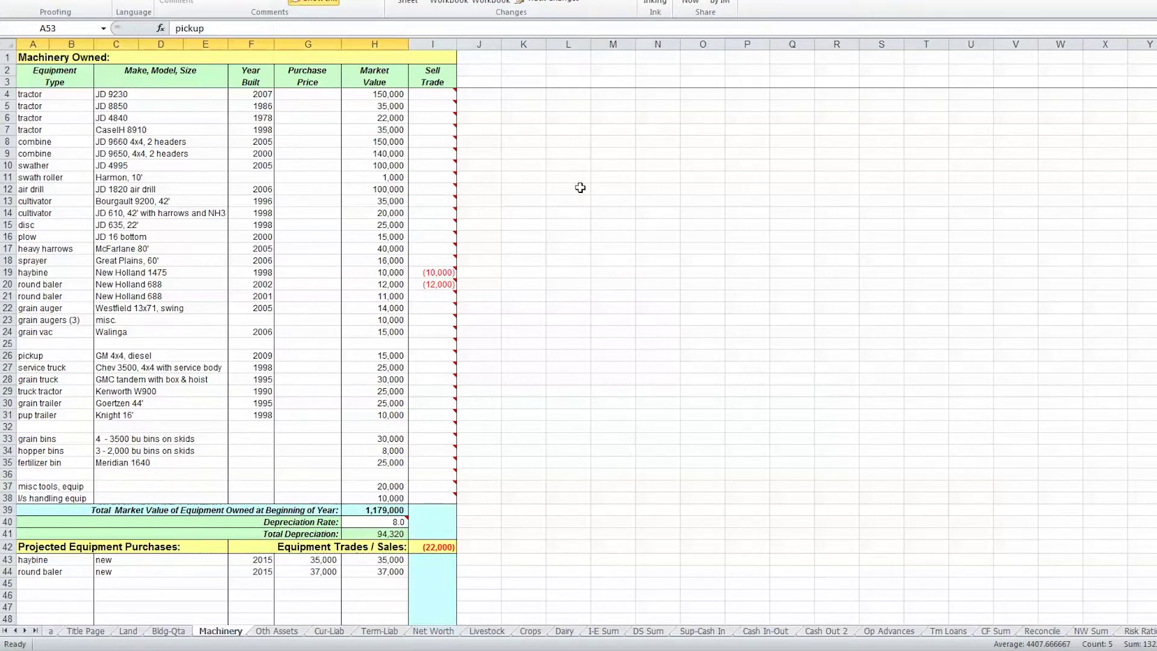
scroll(579, 186, "down", 3)
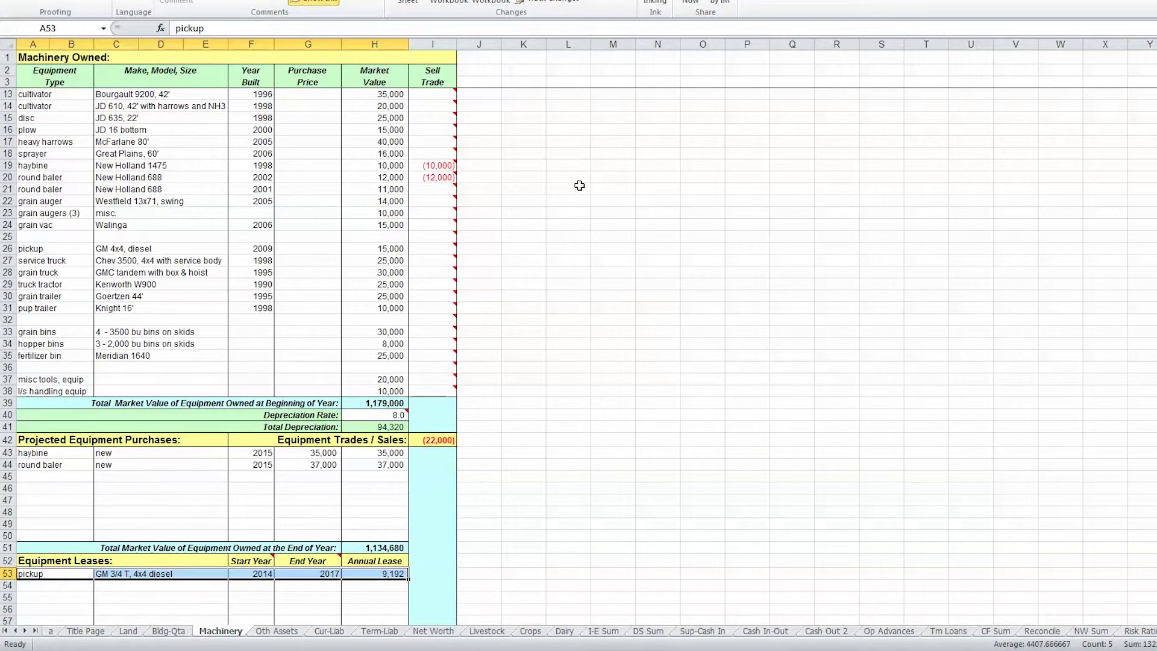
scroll(580, 186, "up", 1)
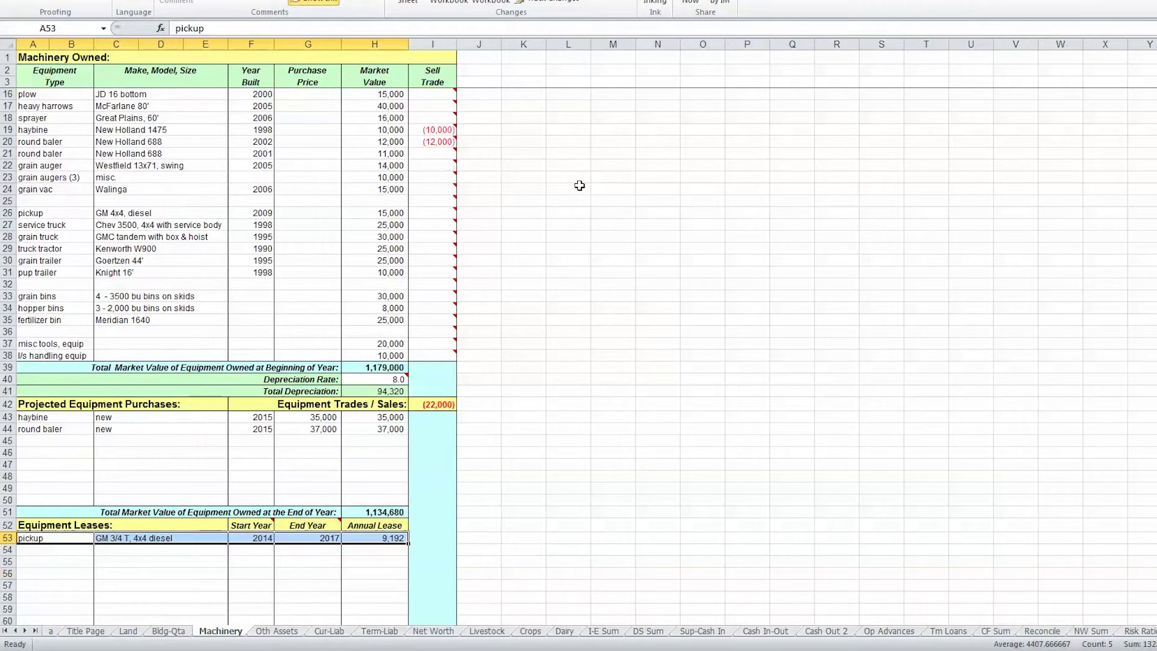
scroll(578, 184, "down", 1)
scroll(577, 183, "up", 3)
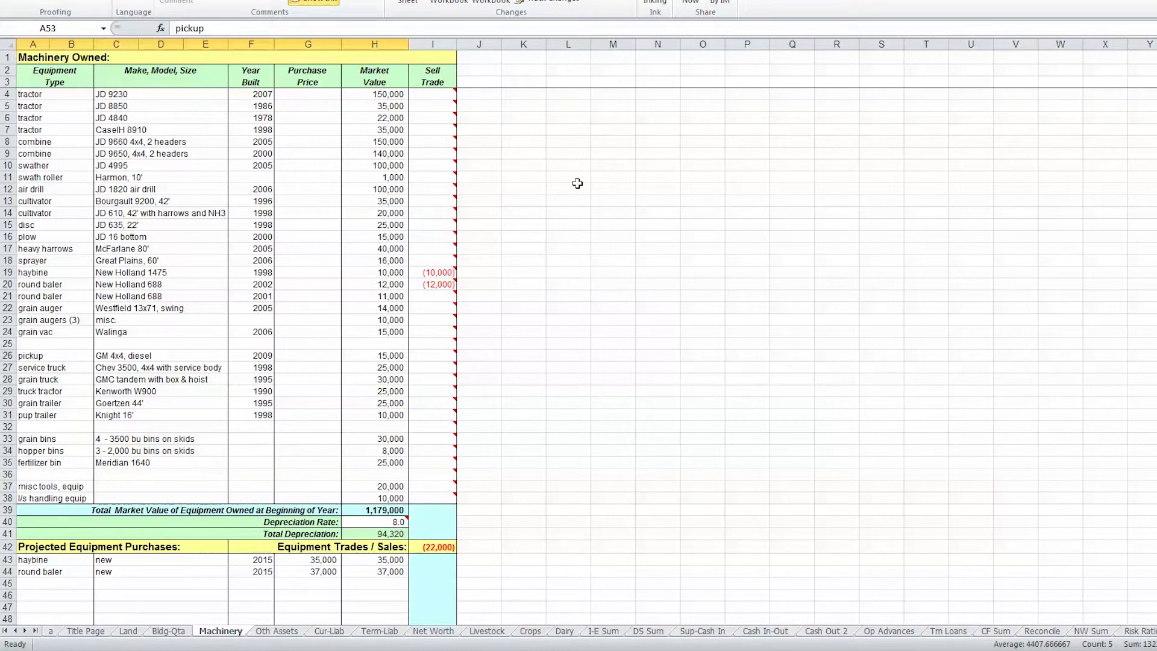
scroll(577, 184, "down", 1)
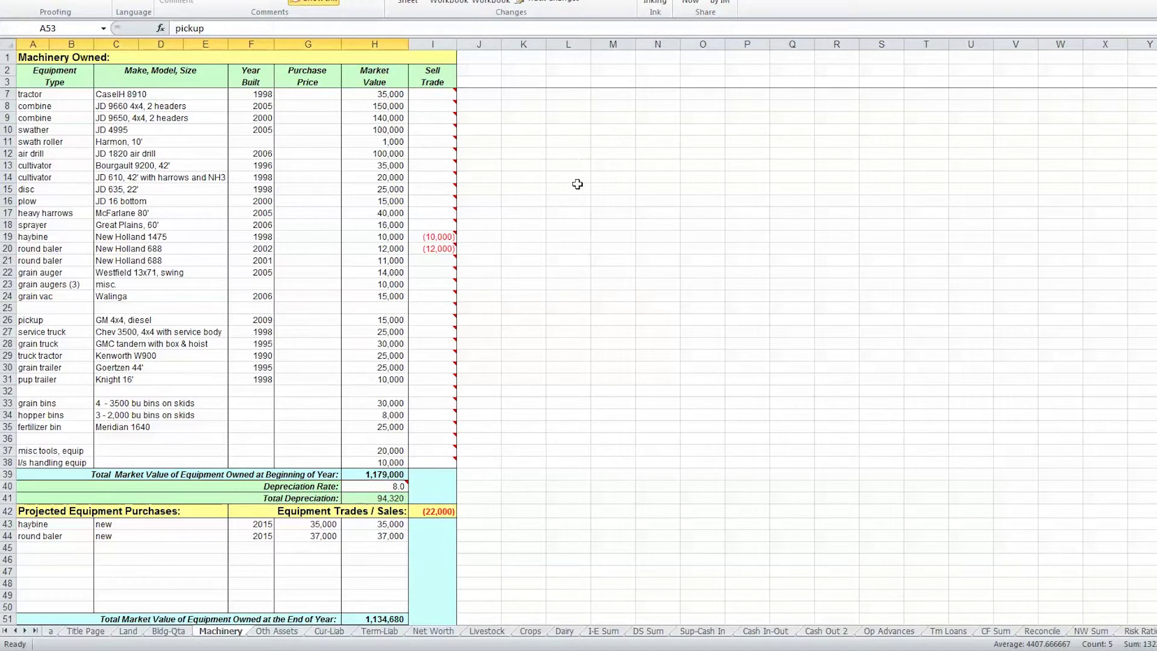
scroll(577, 183, "up", 1)
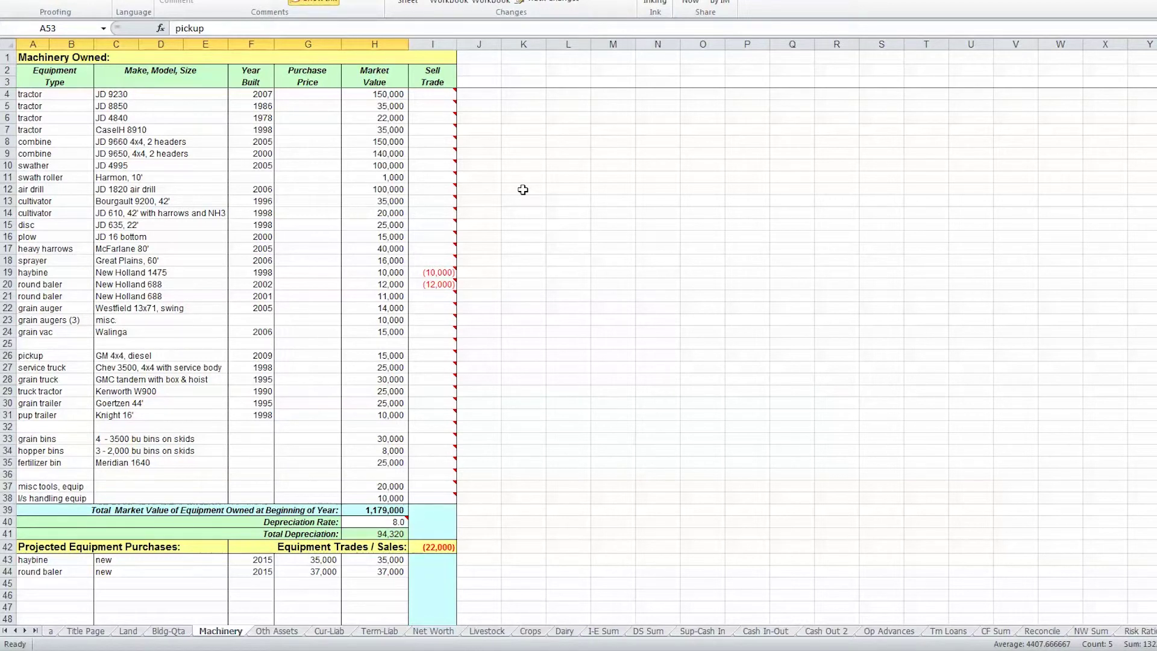
scroll(523, 189, "down", 3)
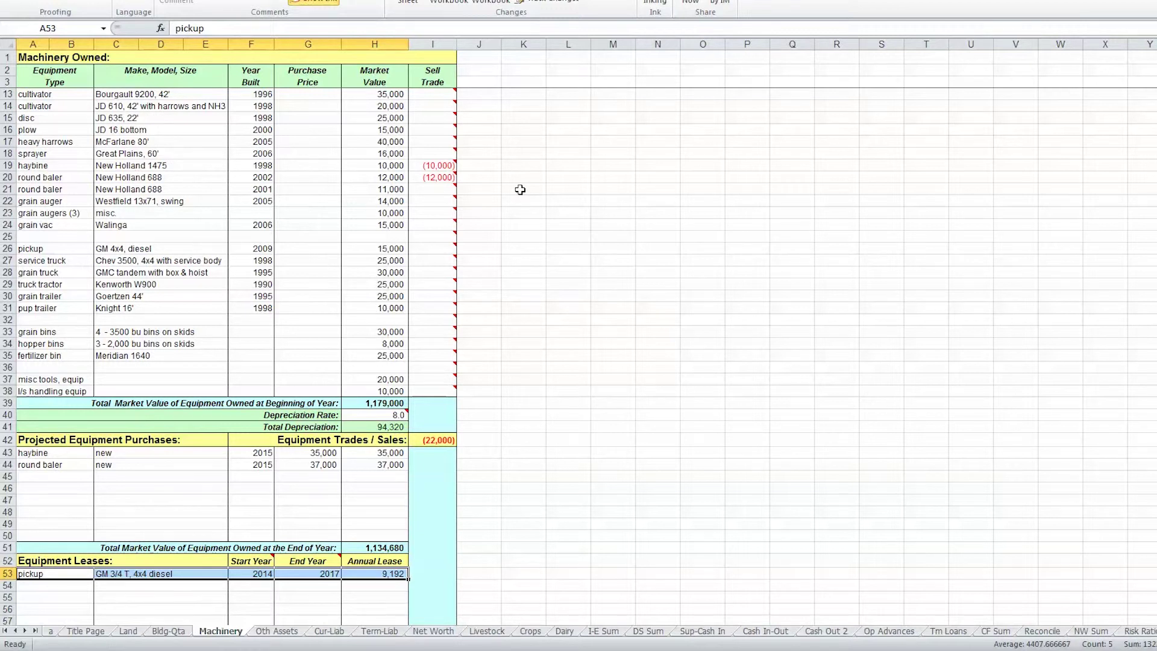
scroll(519, 190, "down", 3)
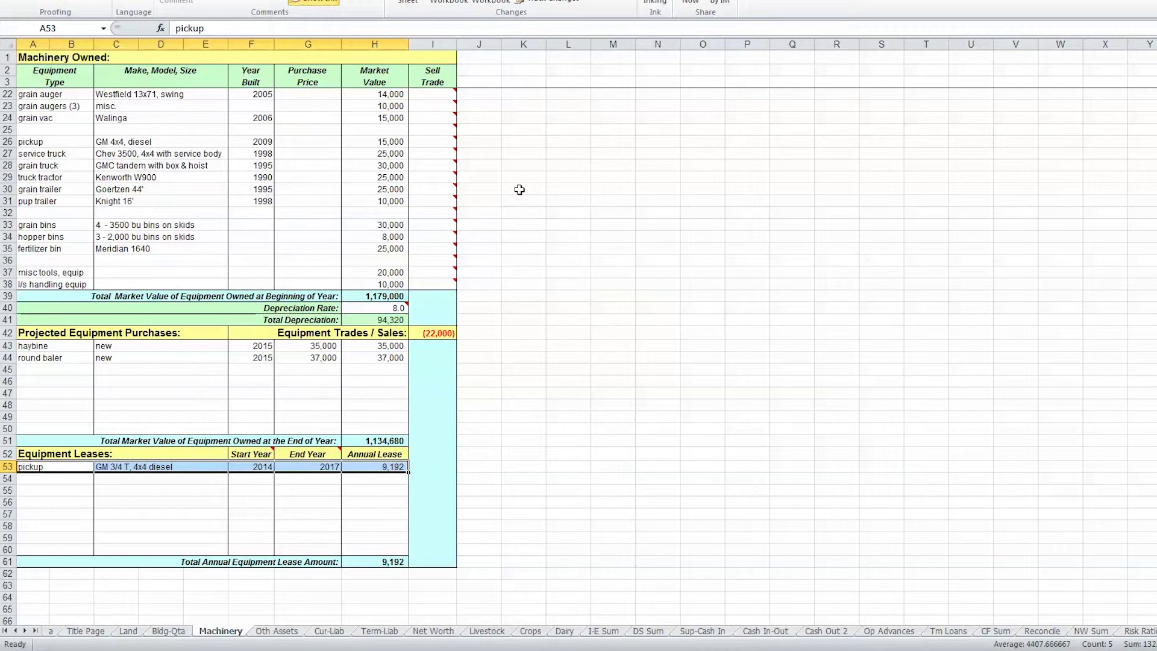
Step: Open the Oth Assets sheet and look over all its sections, from livestock down to other long term assets
key("ctrl+Page_Down")
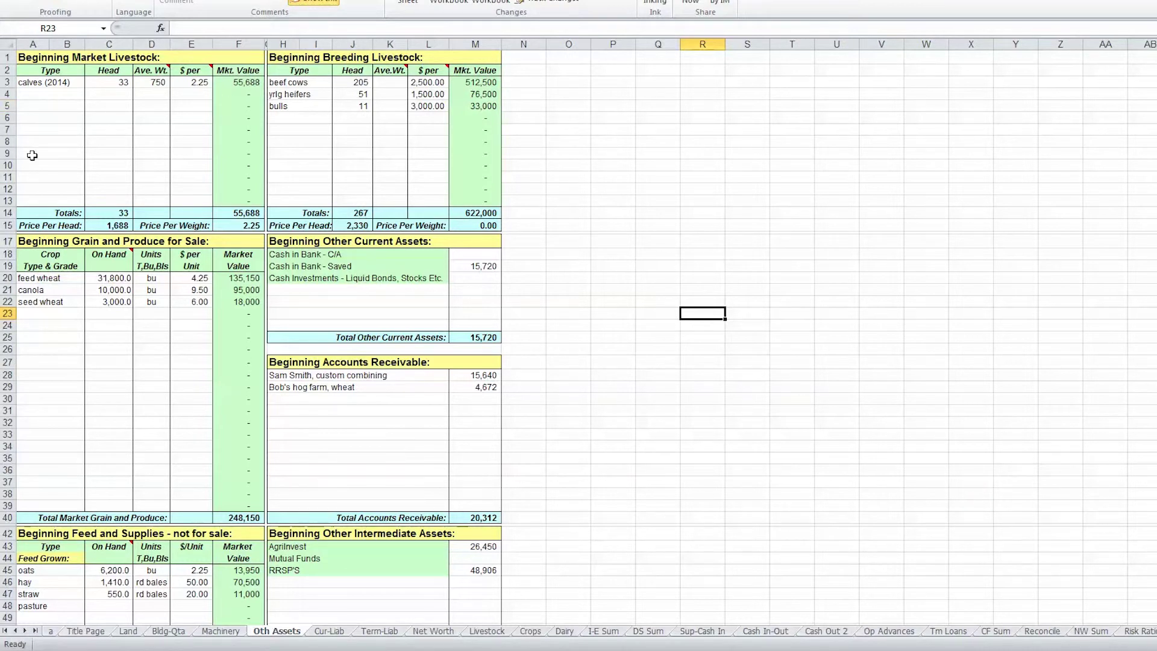
scroll(94, 345, "down", 7)
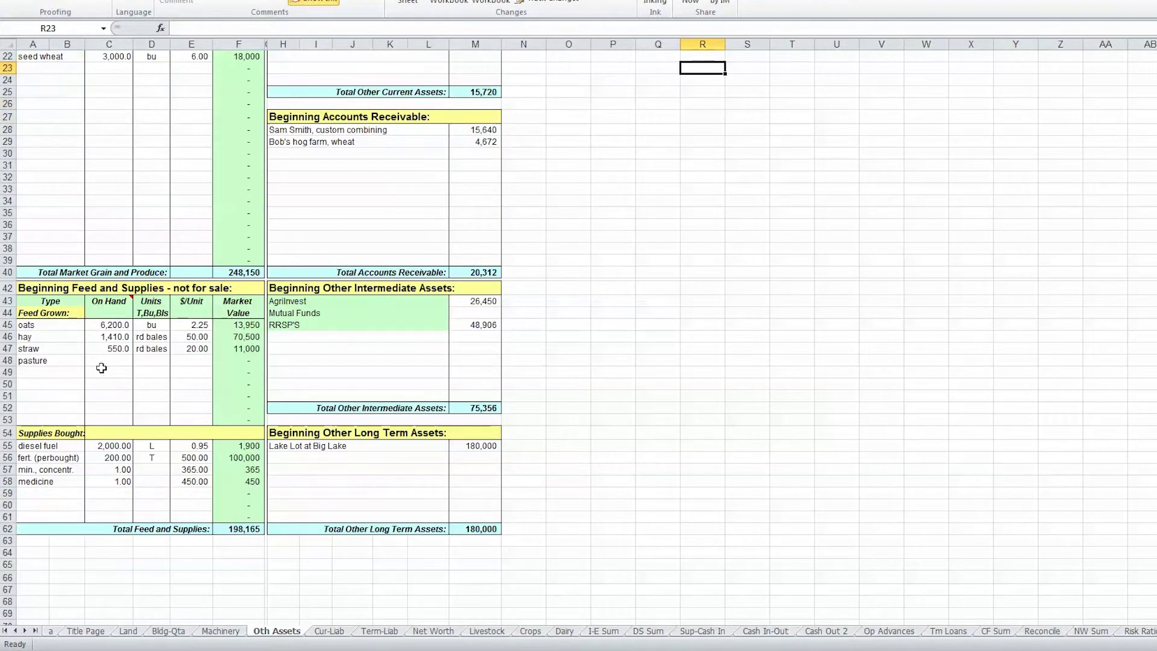
scroll(113, 465, "up", 5)
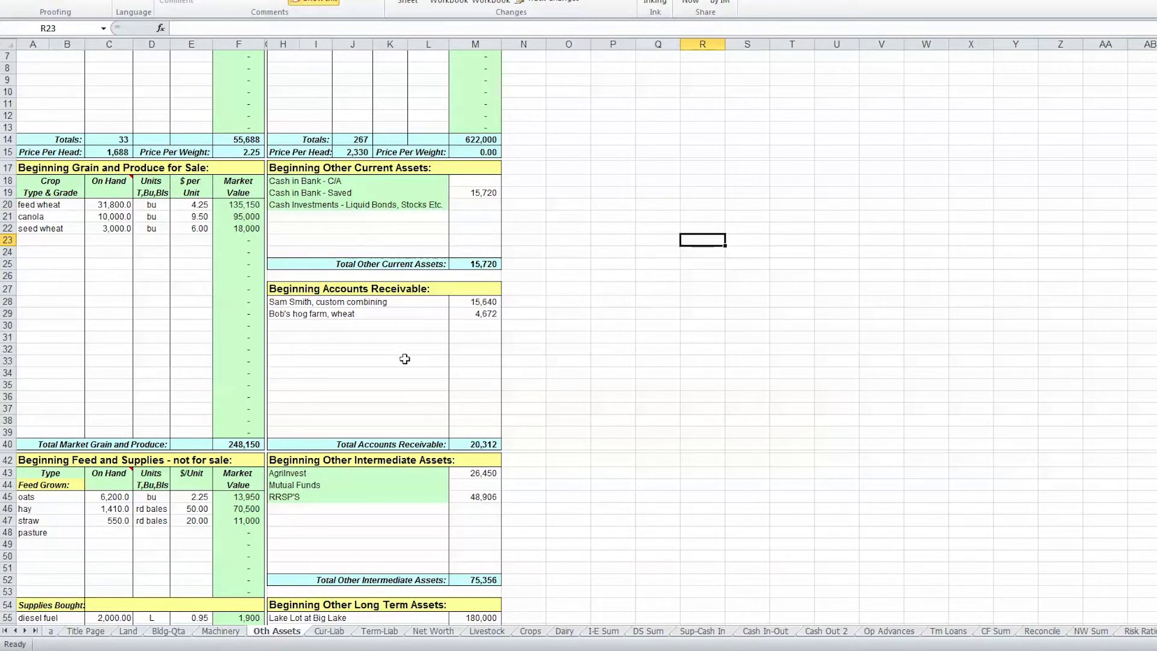
scroll(405, 359, "down", 1)
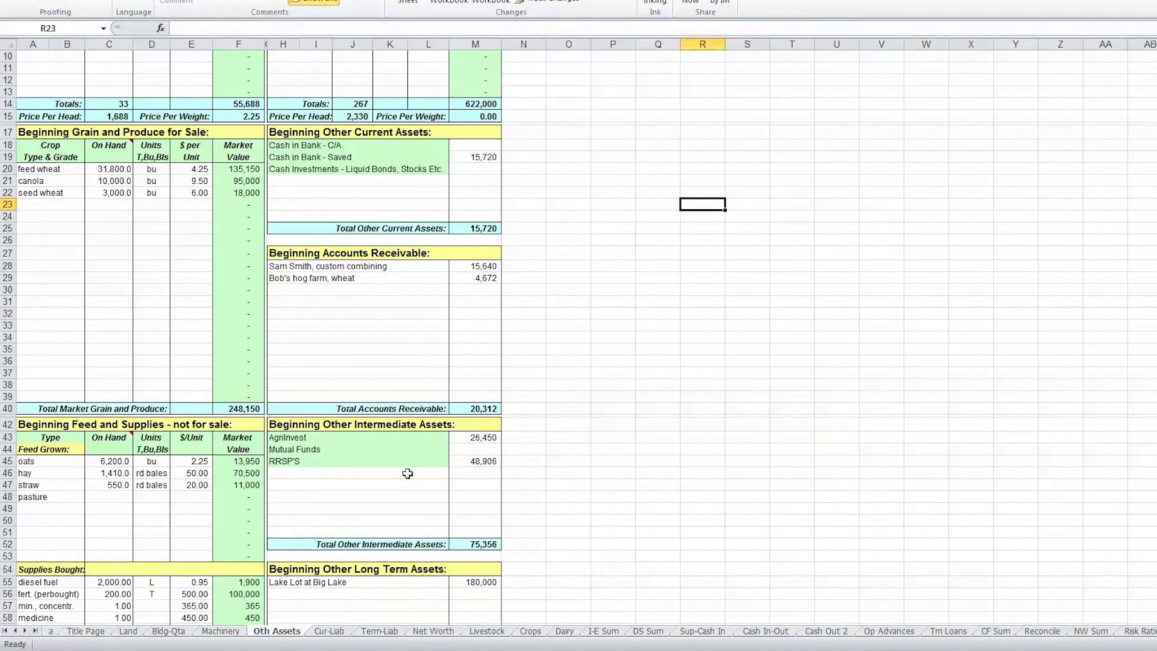
scroll(408, 472, "down", 2)
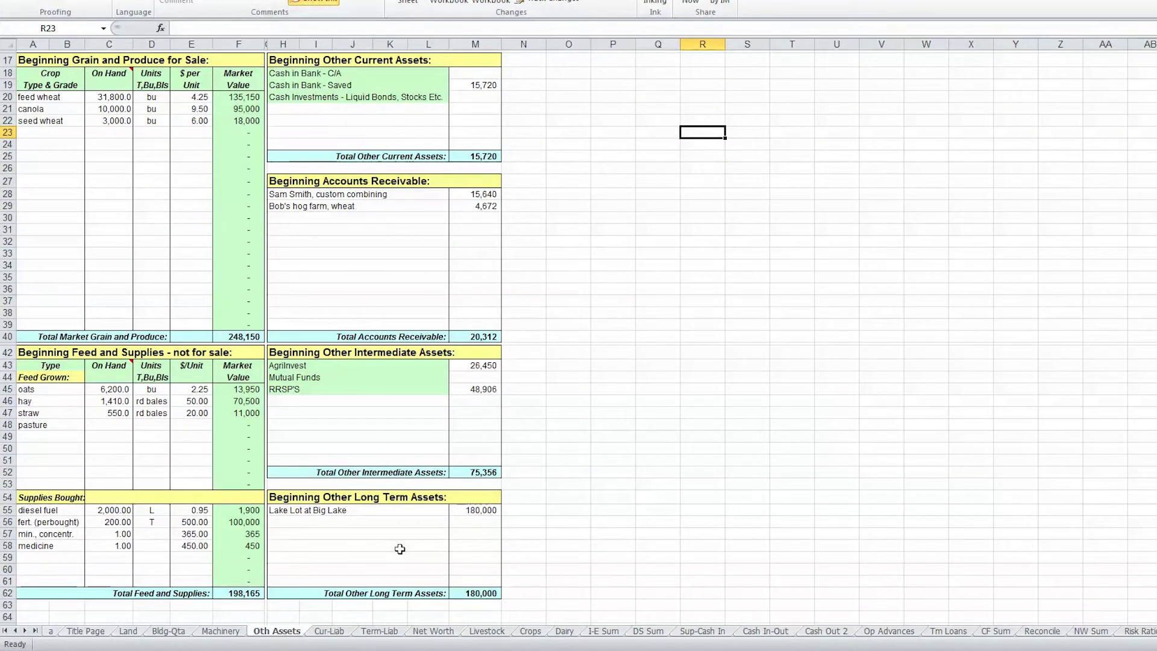
scroll(400, 549, "up", 5)
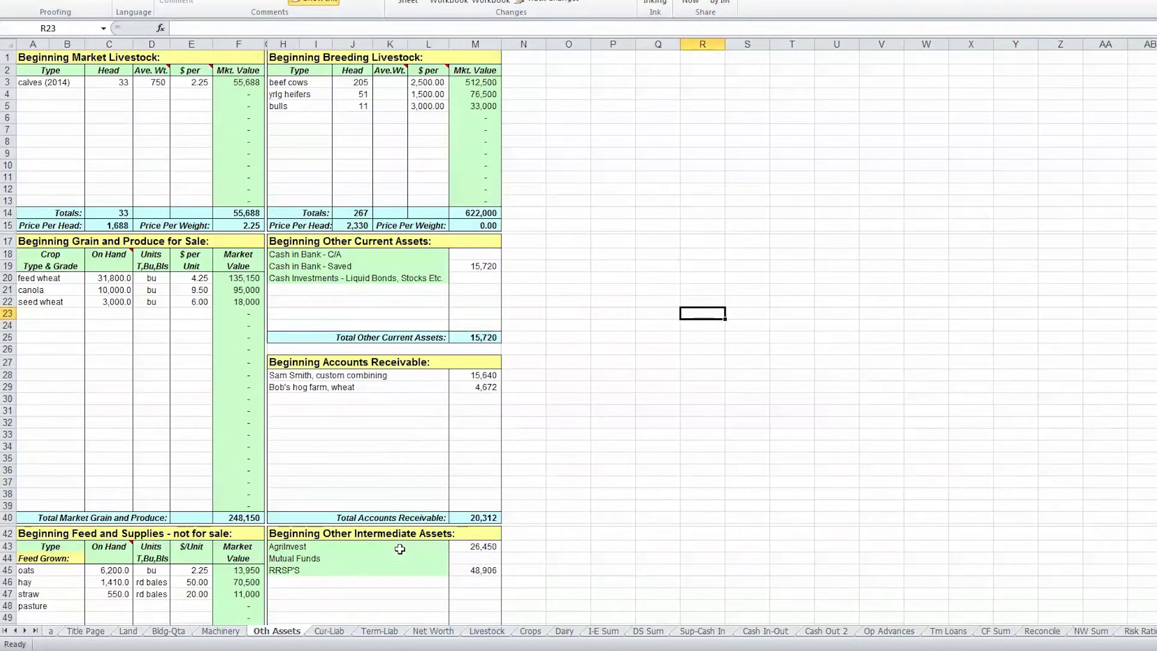
Step: Examine the beginning livestock, the grain and produce for sale, and the feed and supplies not for sale on the Oth Assets sheet
mouse_move(191, 67)
scroll(213, 271, "down", 2)
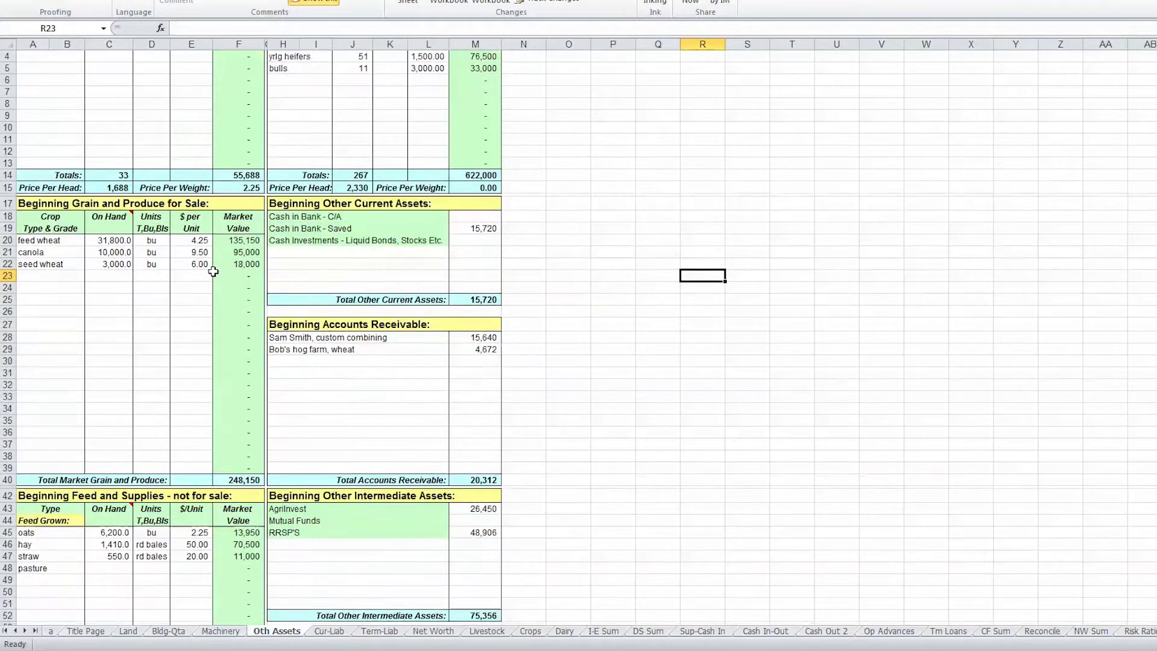
scroll(213, 271, "down", 1)
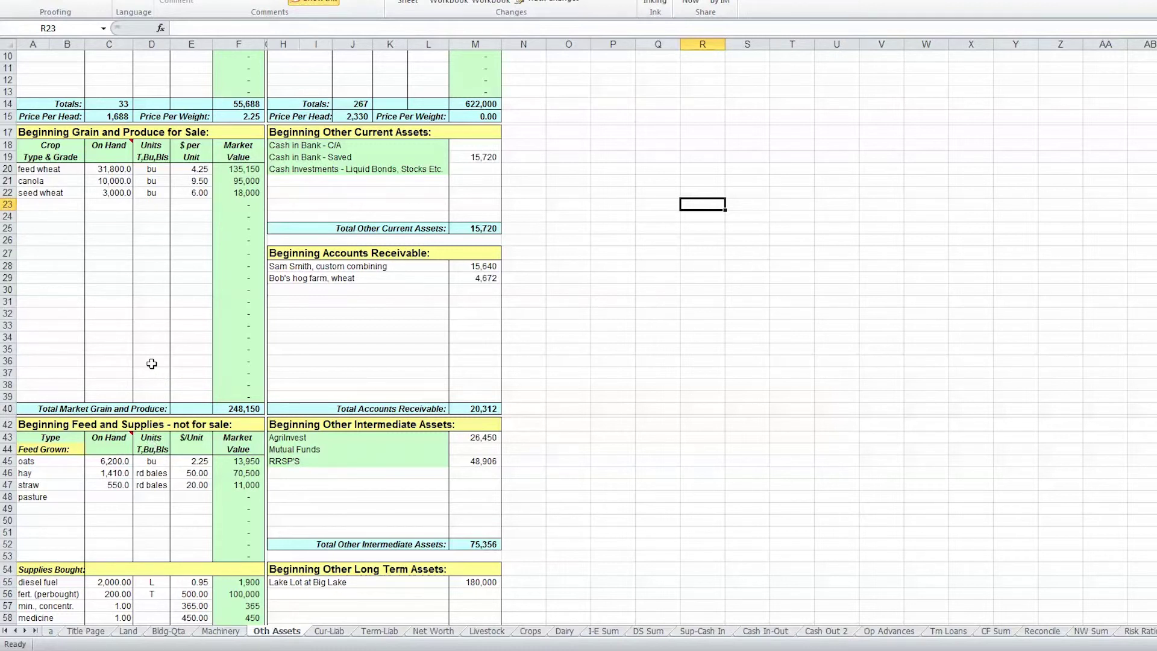
scroll(153, 364, "up", 1)
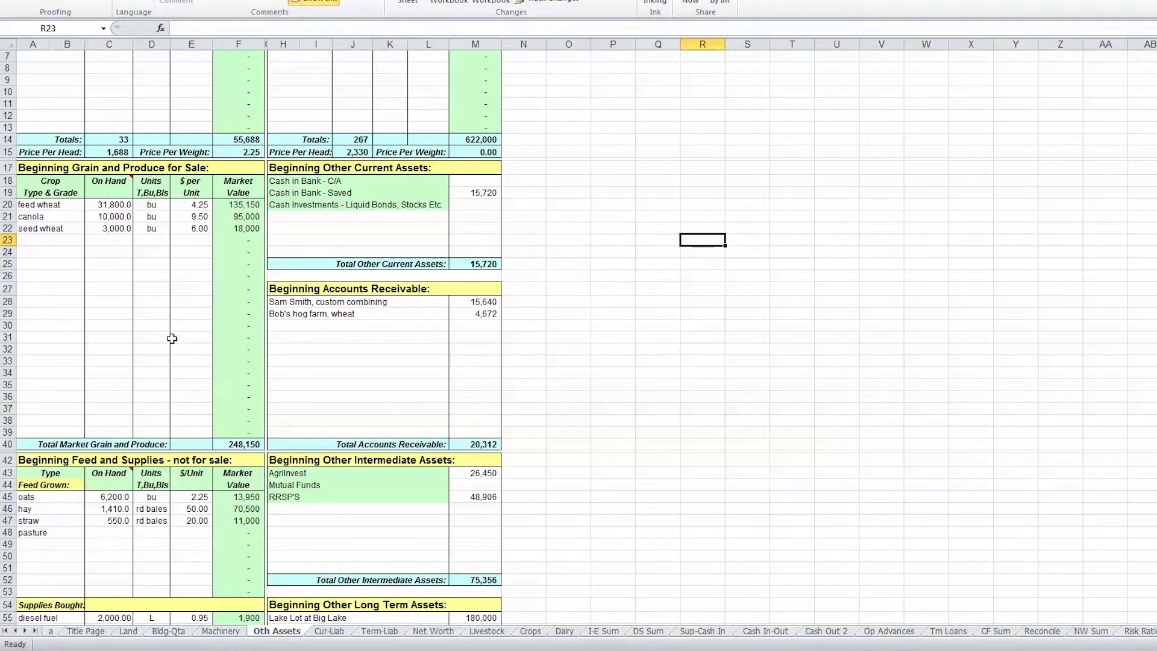
scroll(138, 422, "down", 2)
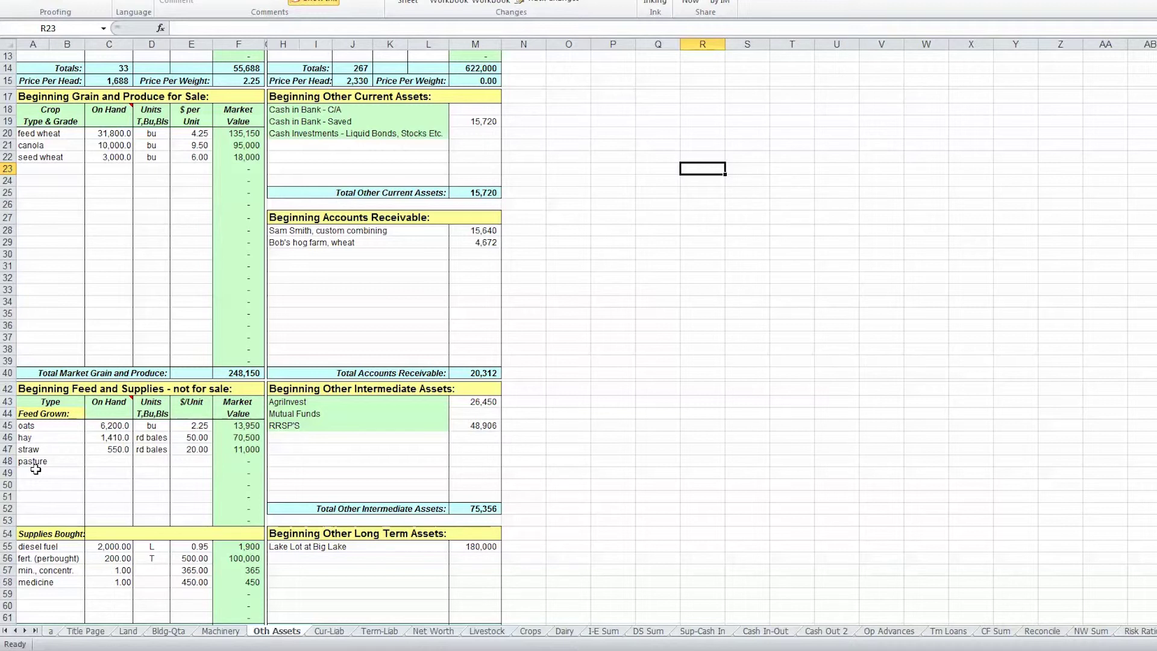
scroll(135, 261, "up", 4)
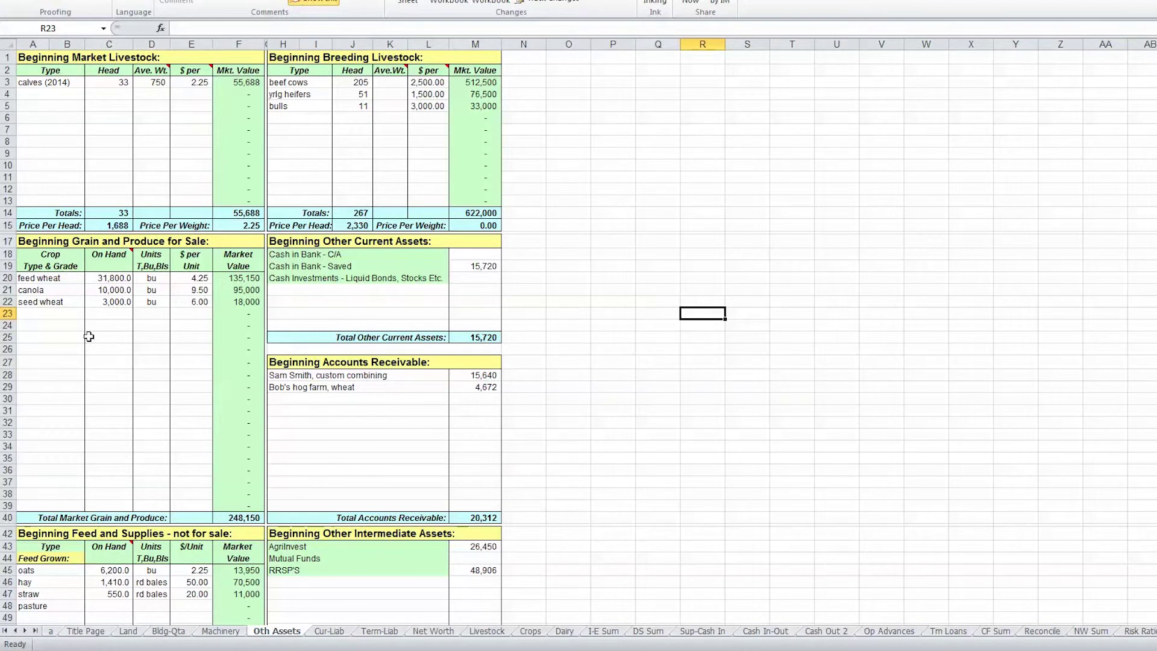
scroll(89, 336, "down", 2)
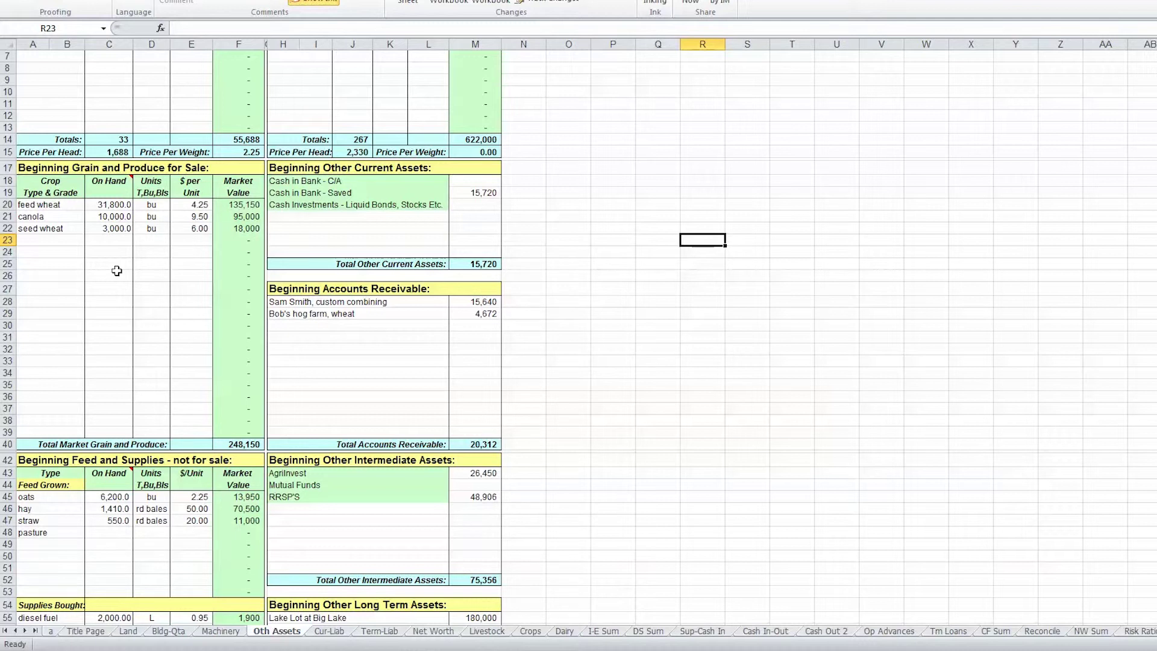
scroll(129, 545, "down", 2)
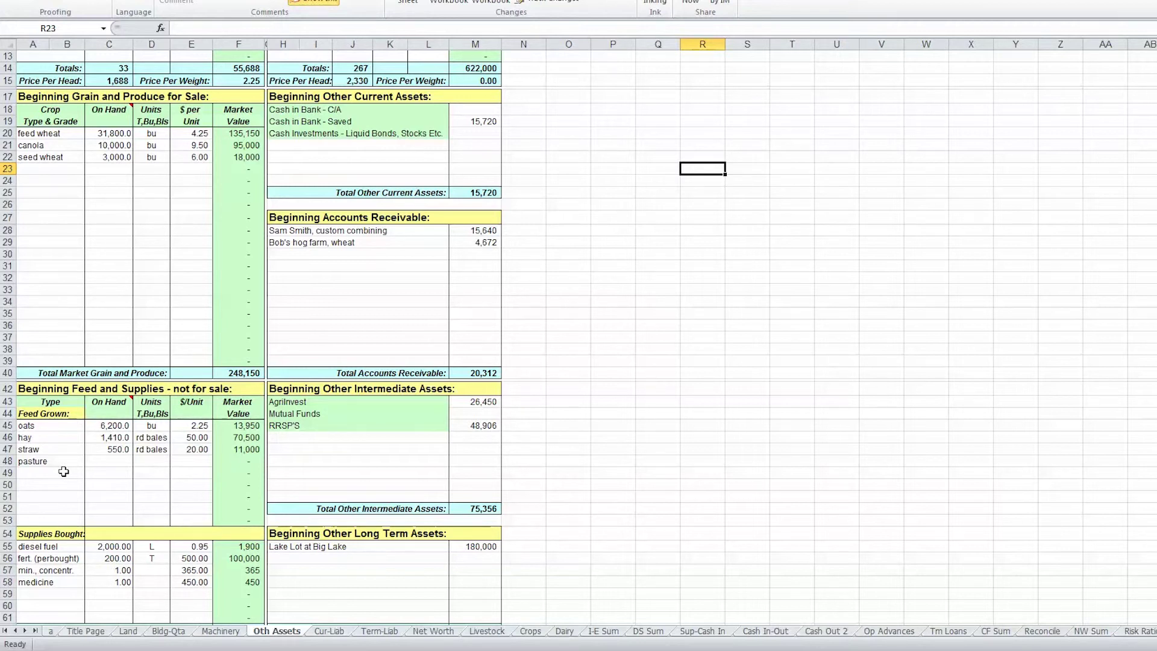
scroll(58, 470, "down", 1)
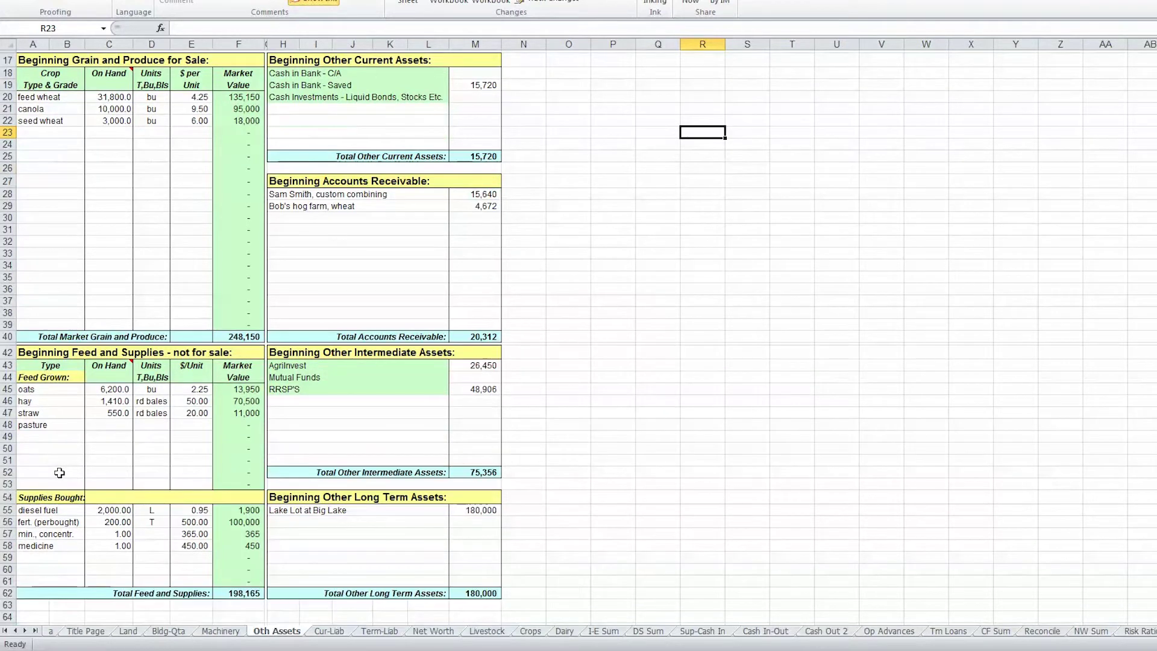
scroll(58, 470, "up", 1)
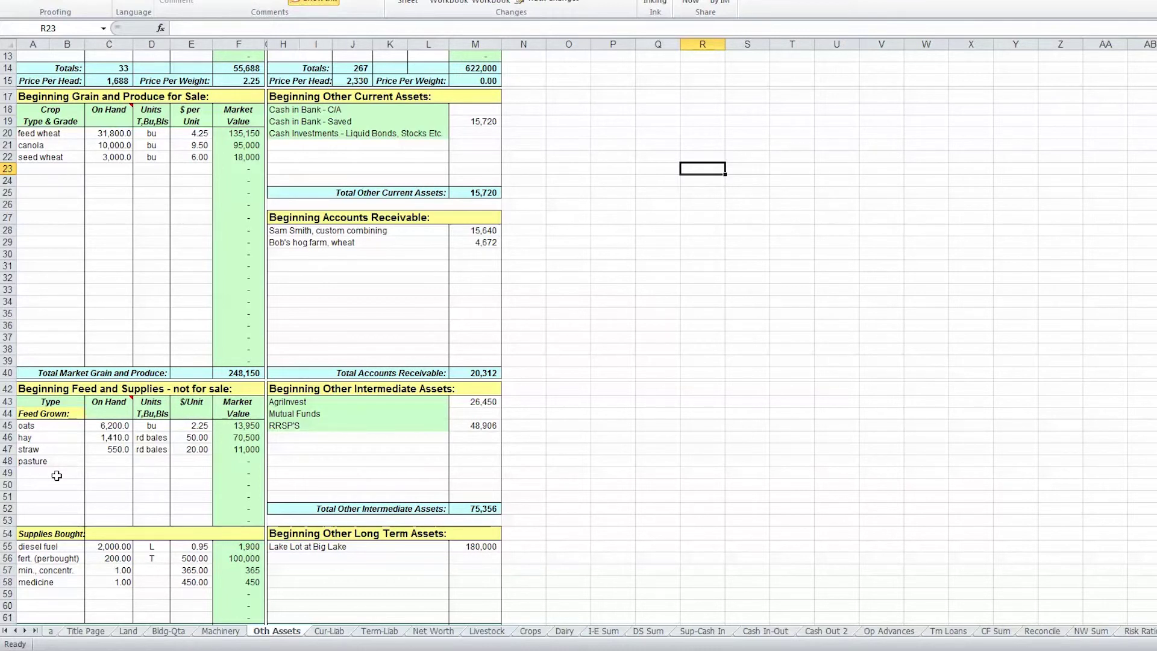
scroll(56, 476, "down", 1)
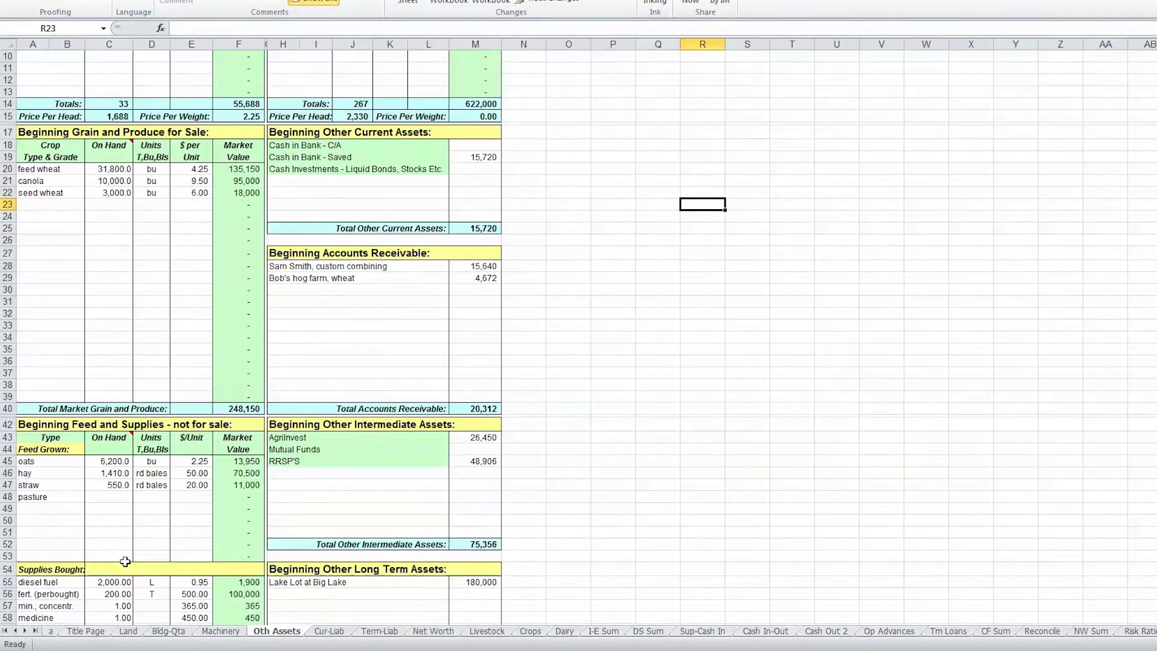
scroll(379, 262, "up", 1)
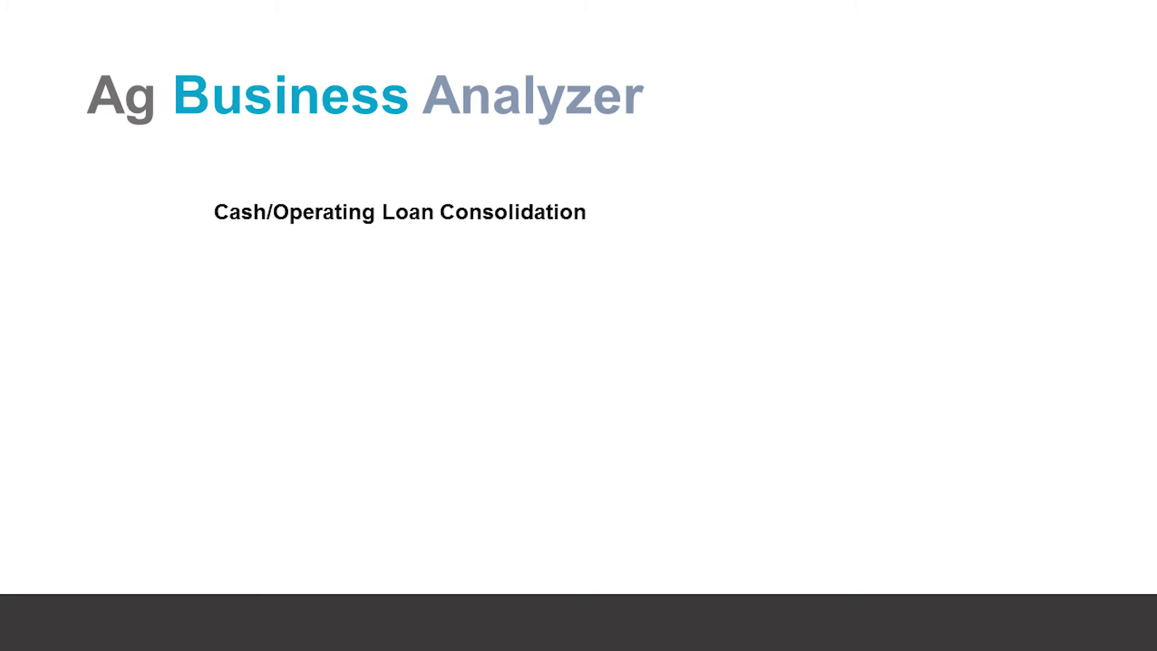
key("Right")
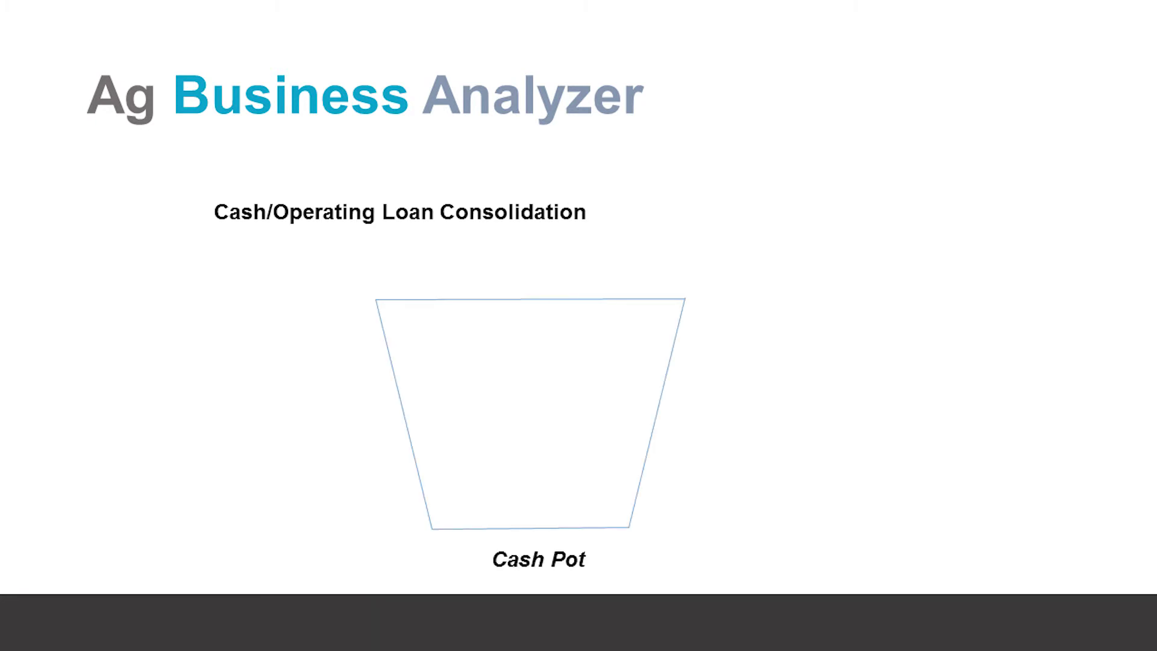